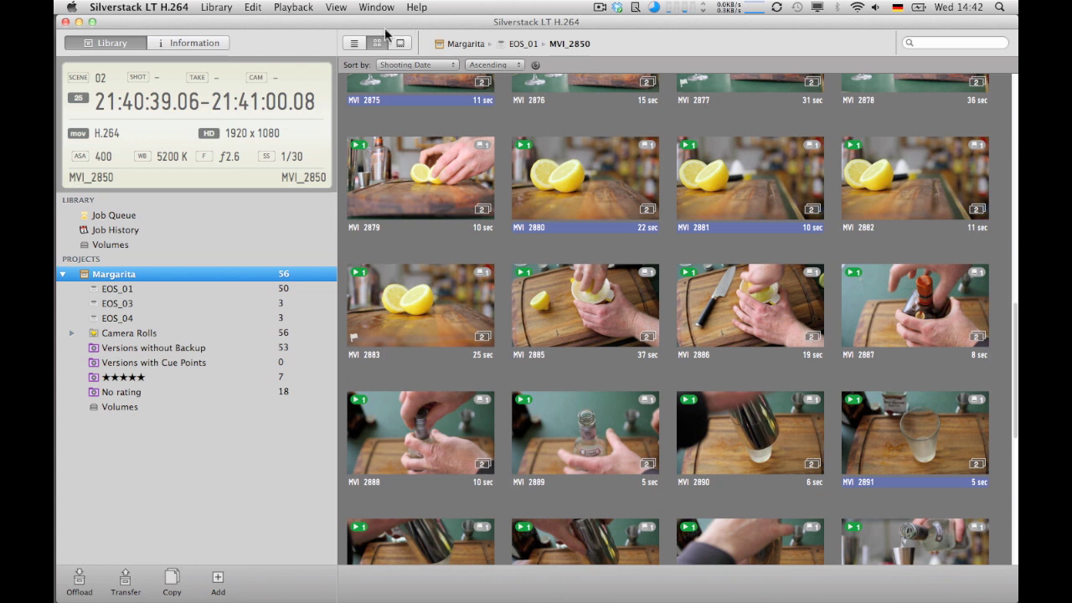
Step: Switch the Margarita clips to list view and scroll through the detailed columns
left_click(354, 44)
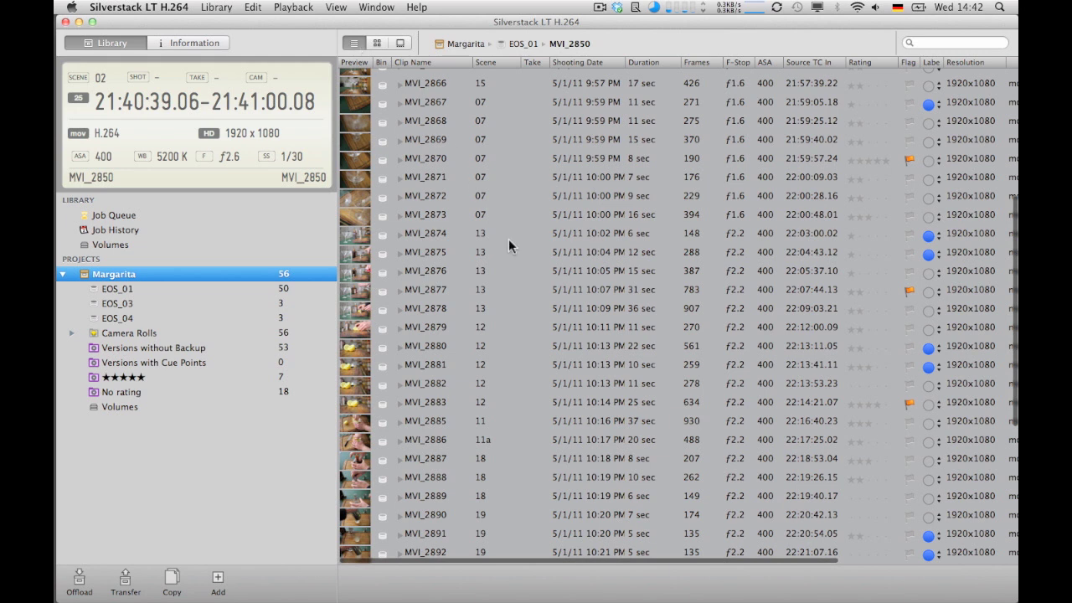
scroll(516, 251, "down", 5)
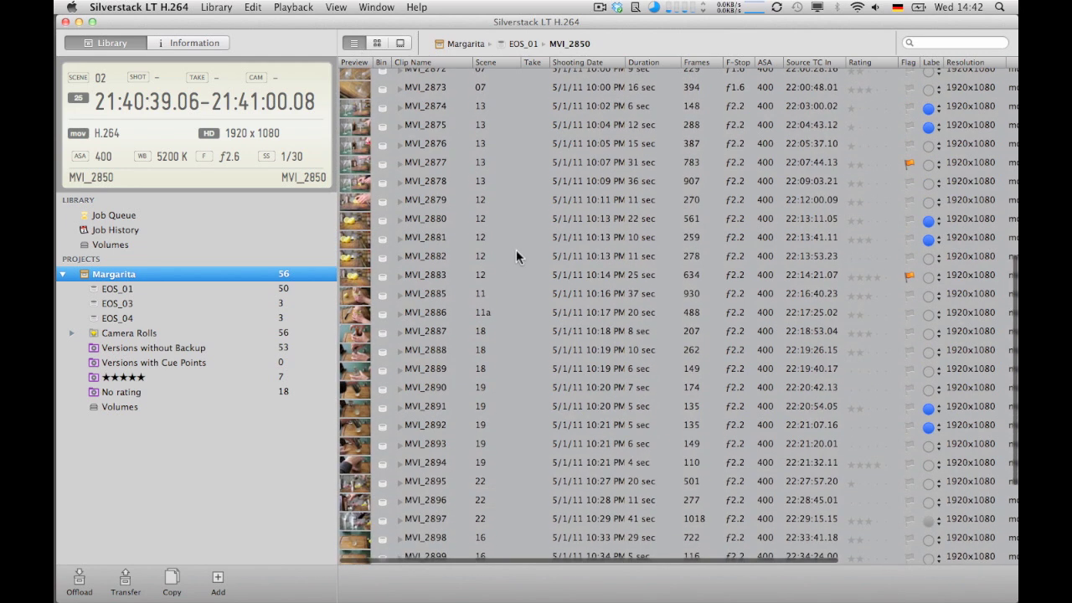
scroll(516, 256, "down", 5)
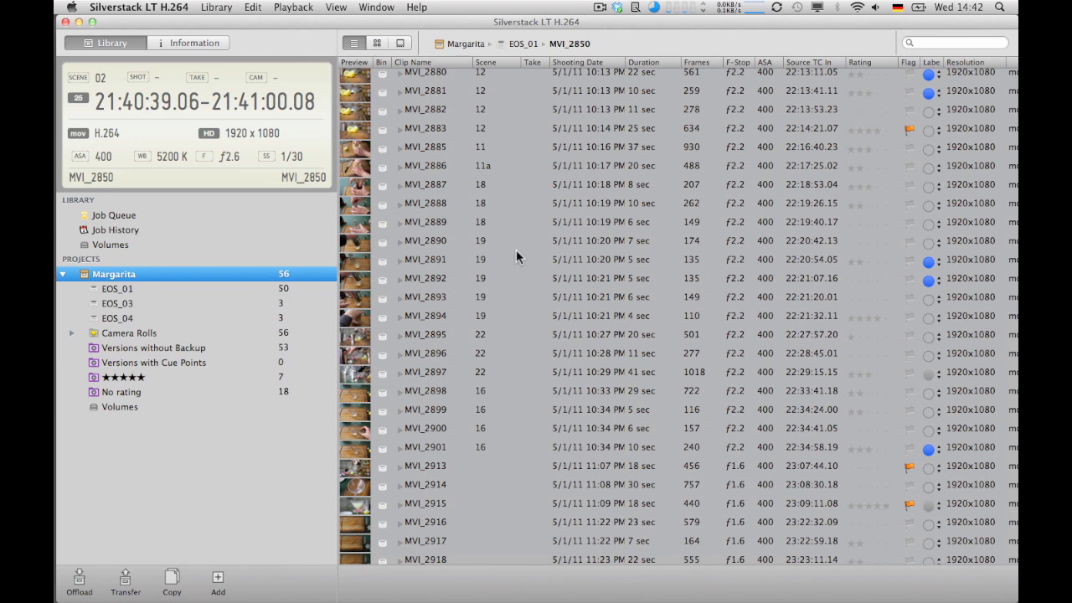
Step: Offload the Canon card's 11 clips as roll EOS_02, backing them up to both destination drives
left_click(79, 581)
left_click(109, 488)
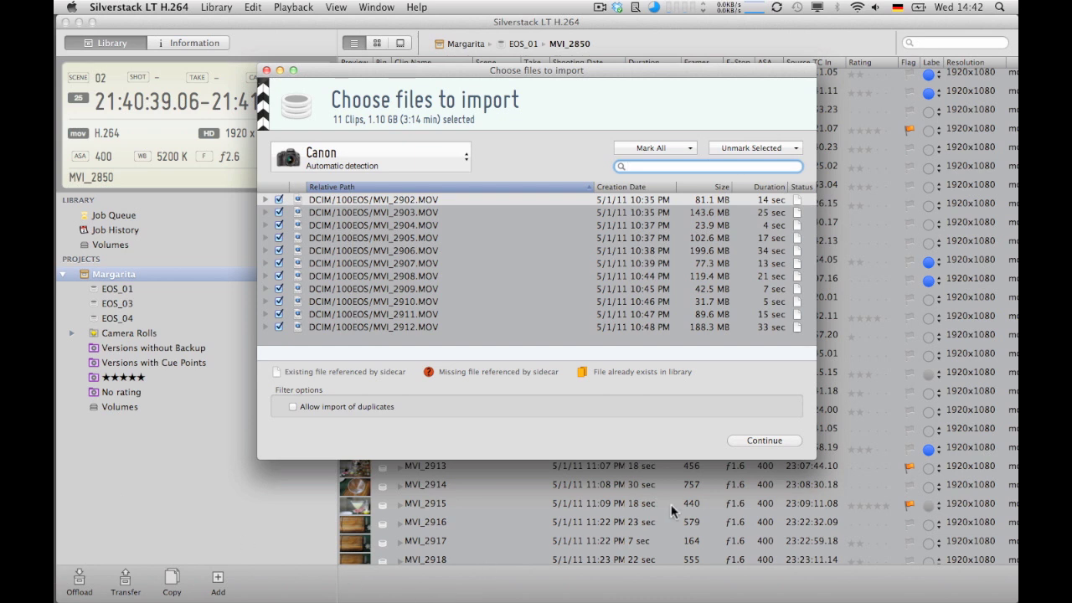
left_click(759, 441)
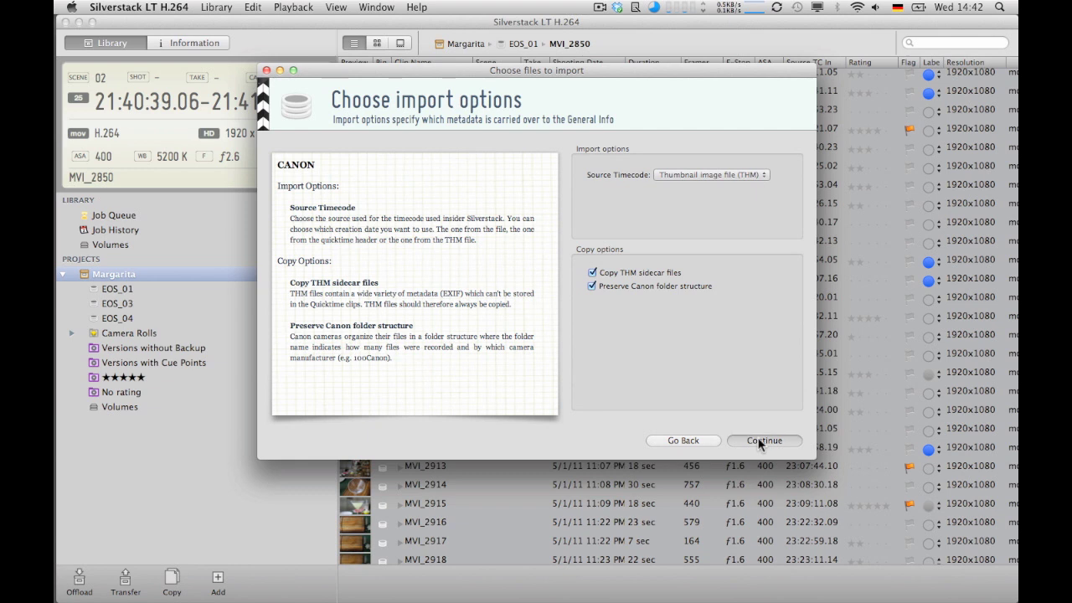
left_click(759, 442)
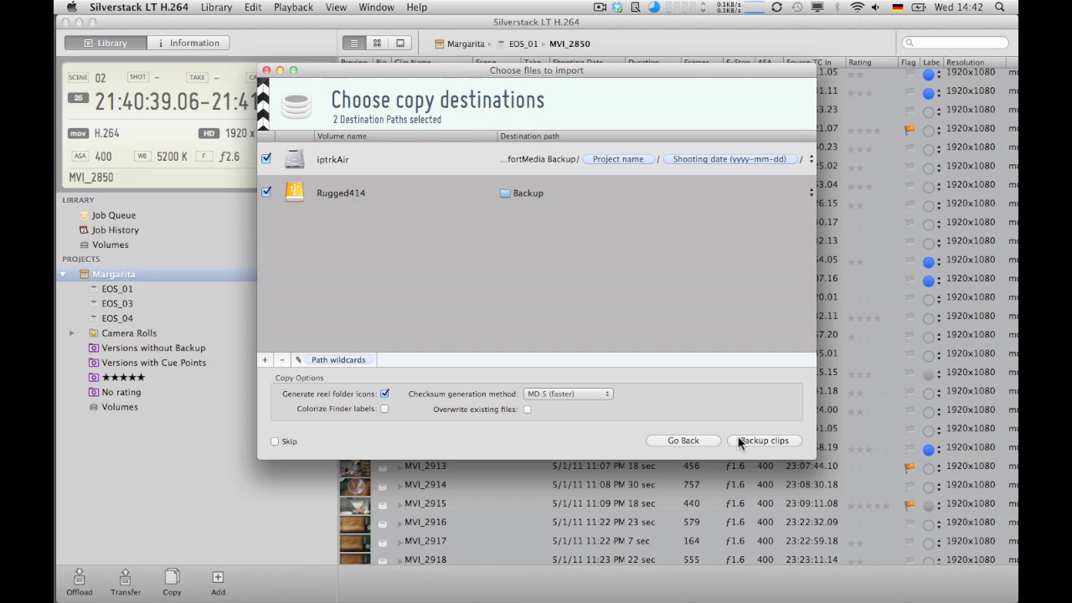
left_click(747, 439)
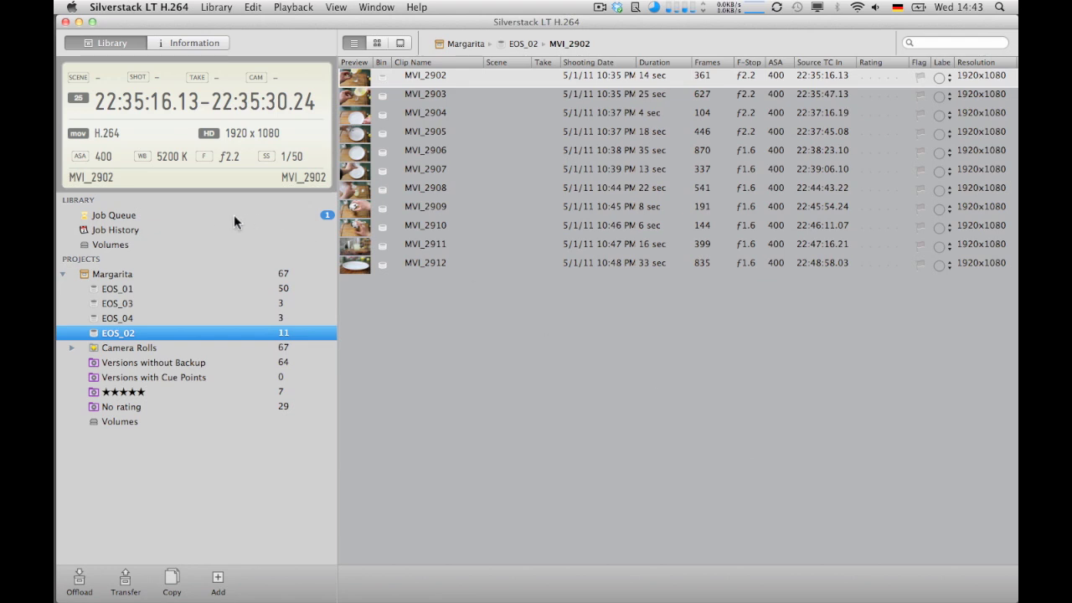
Step: Follow the 22-file copy job in Job Queue and History until done, then open roll EOS_02
left_click(198, 215)
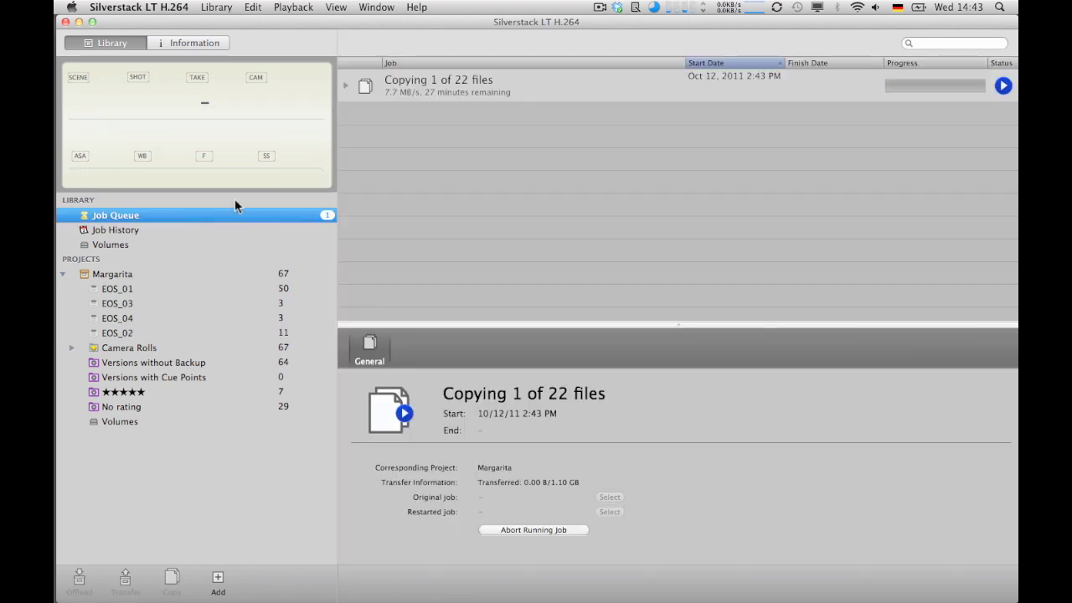
left_click(346, 86)
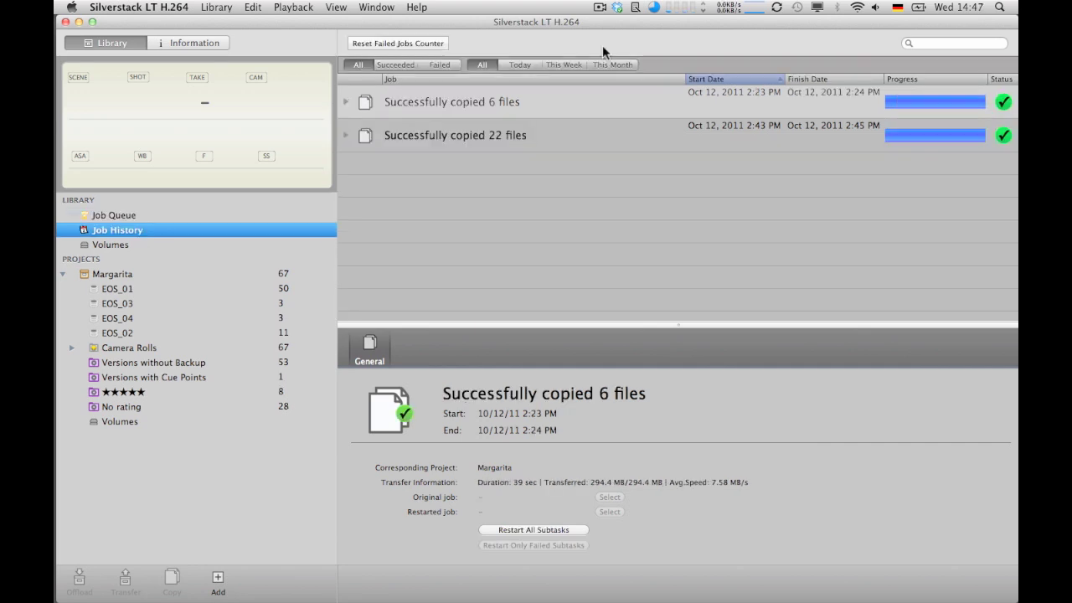
key("Down")
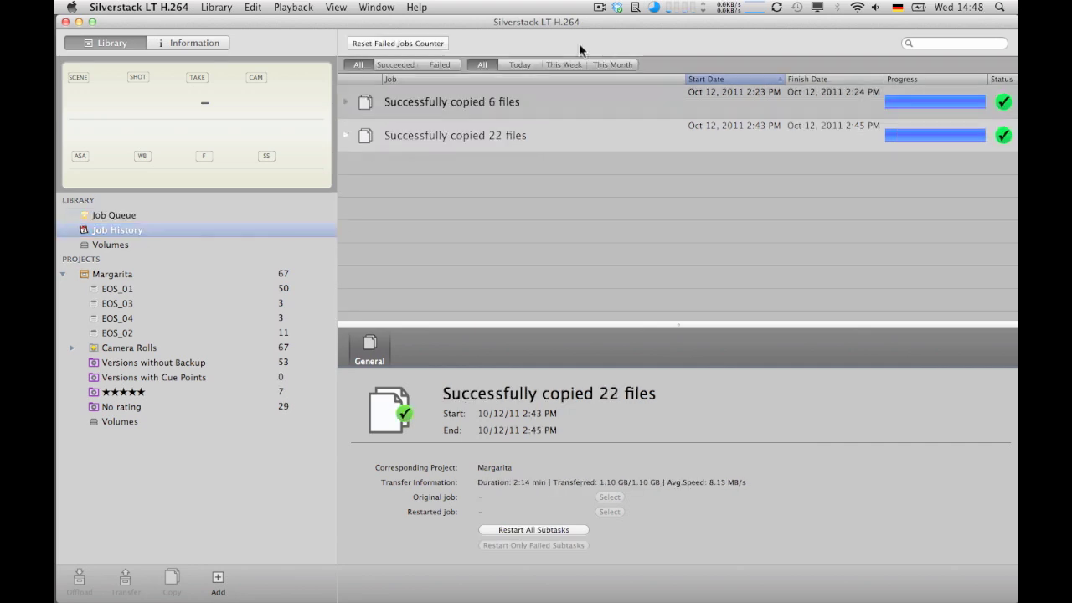
left_click(114, 333)
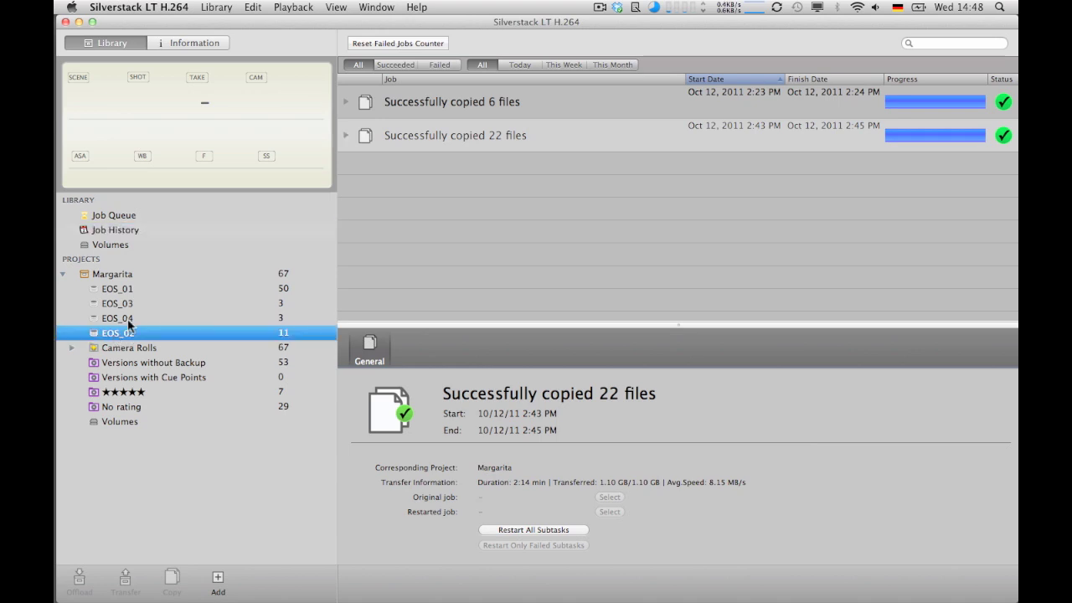
Step: Open MVI_2902 in the large viewer and scrub to the lemon juice pour near 22:35:23
left_click(403, 45)
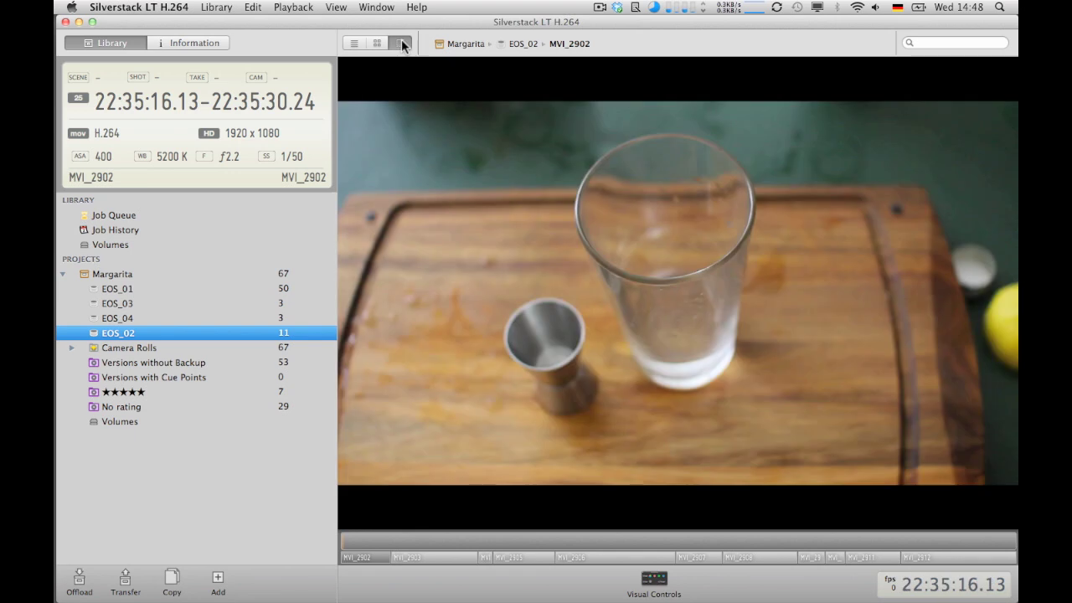
mouse_move(399, 231)
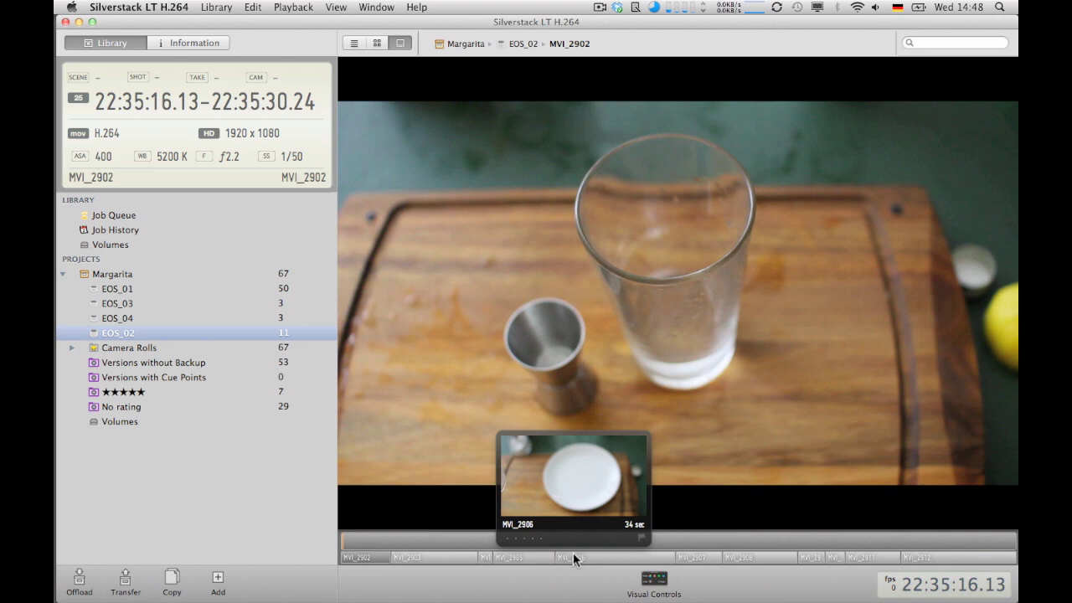
left_click(411, 540)
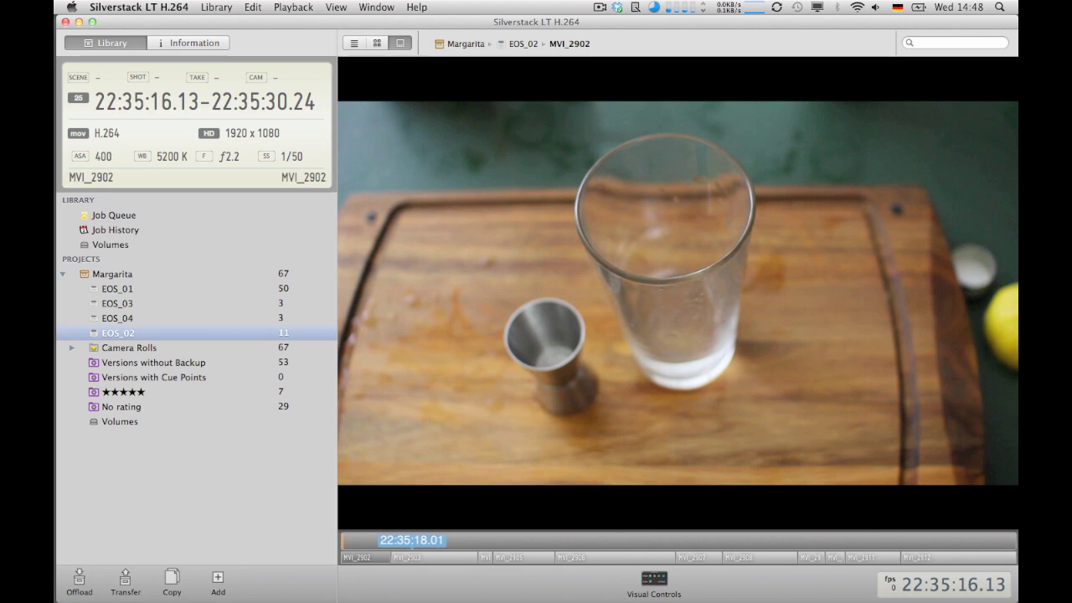
left_click_drag(660, 540, 685, 521)
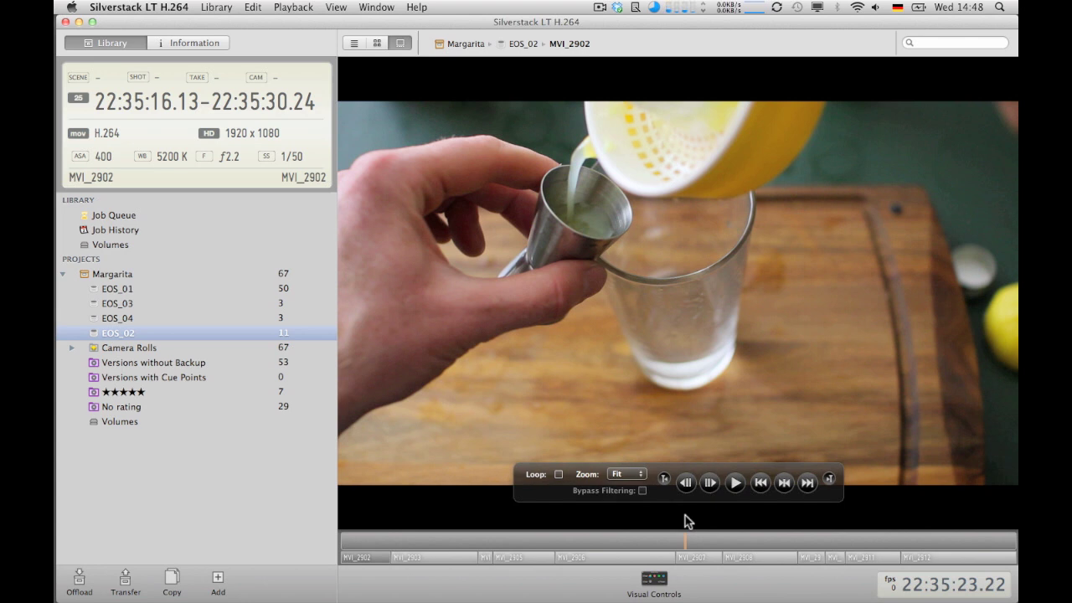
Step: Rate MVI_2902 five stars and give it the comment 'lemon'
key("0")
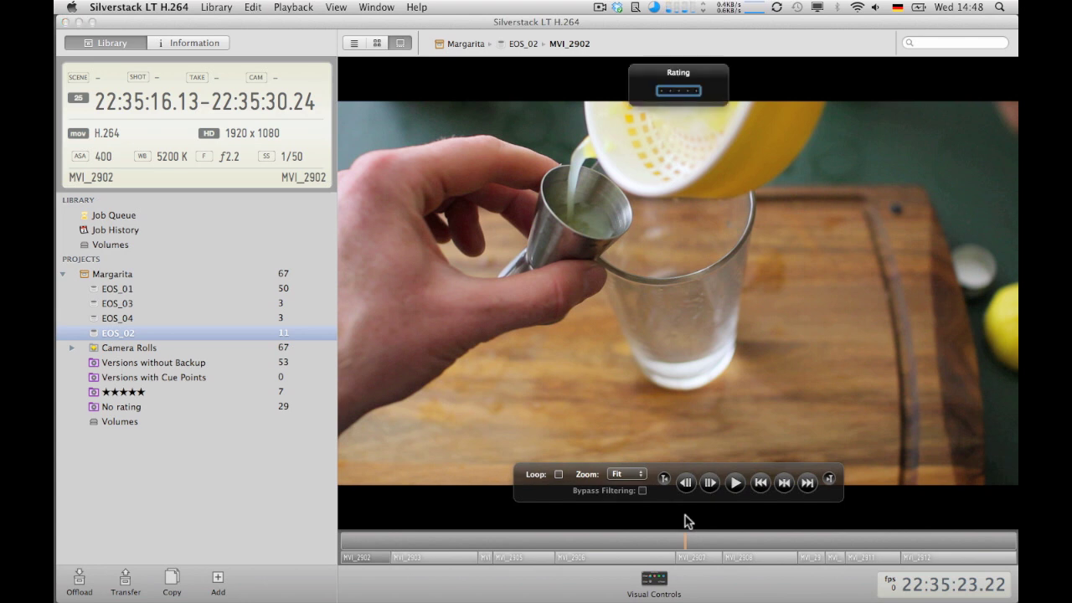
key("5")
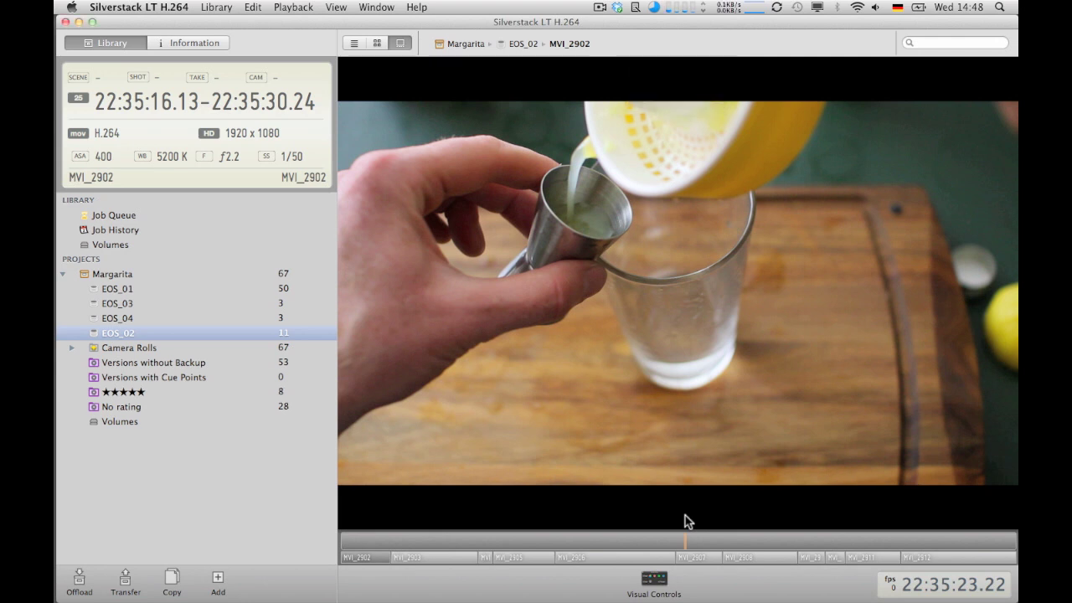
key("c")
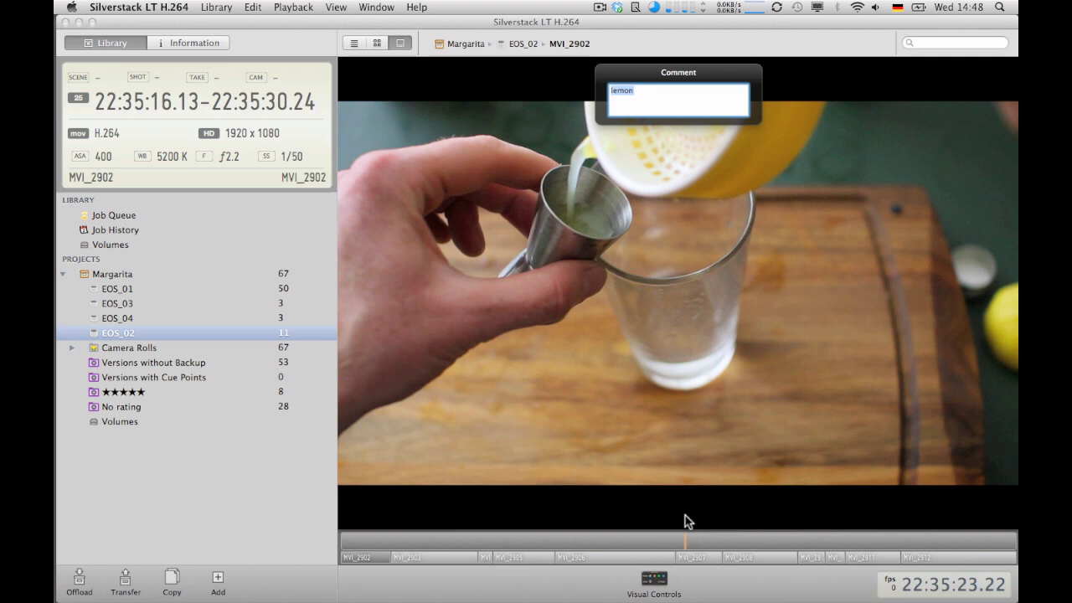
key("Return")
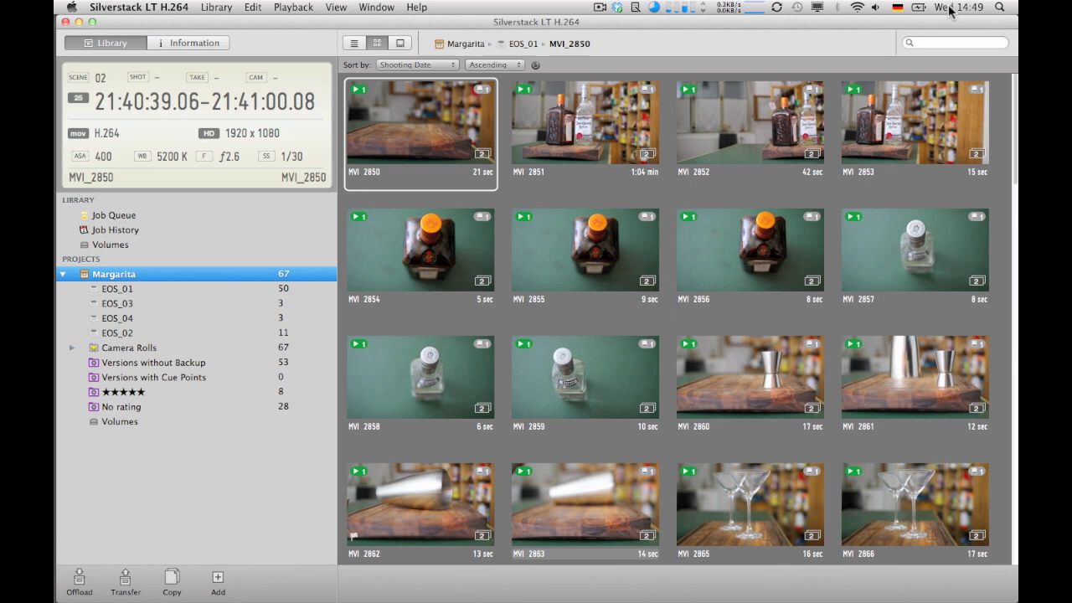
Step: Search the clips for 'lemon', clear the search, then show the ★★★★★ smart folder
left_click(956, 41)
type("lemon")
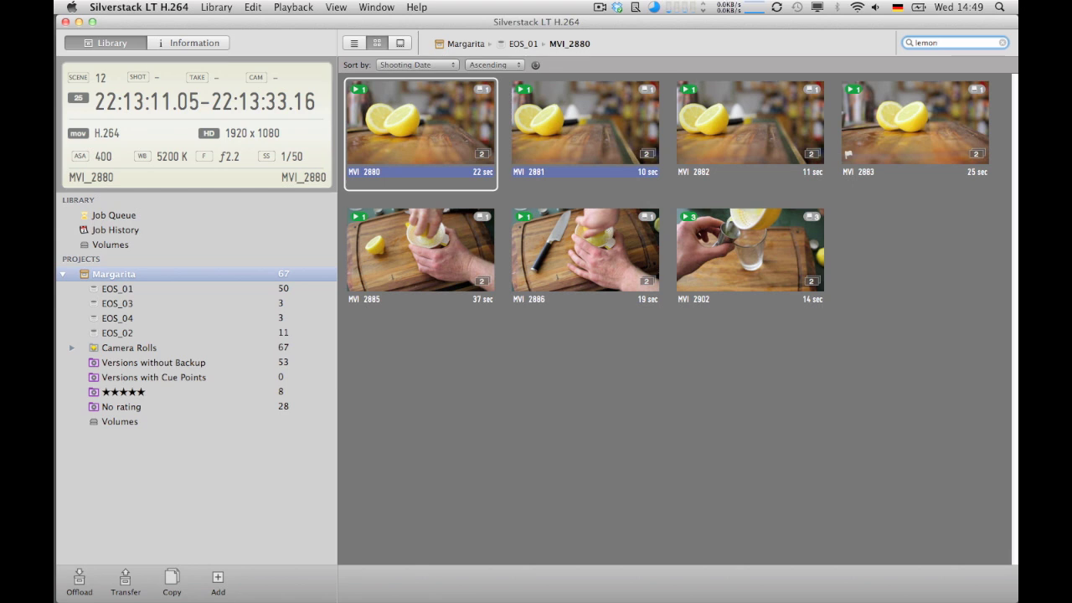
left_click(1002, 42)
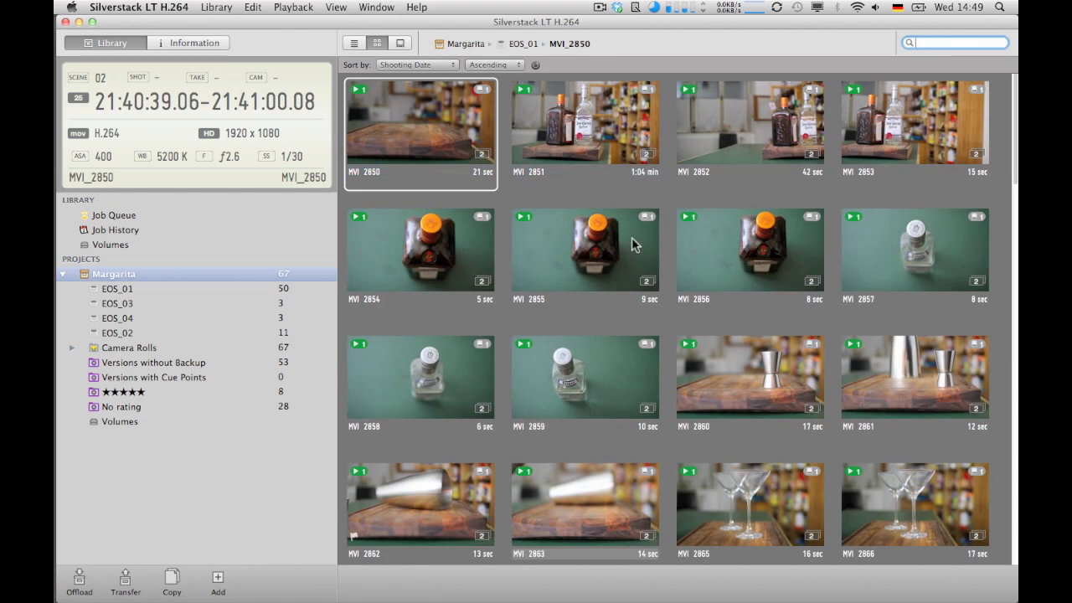
left_click(122, 389)
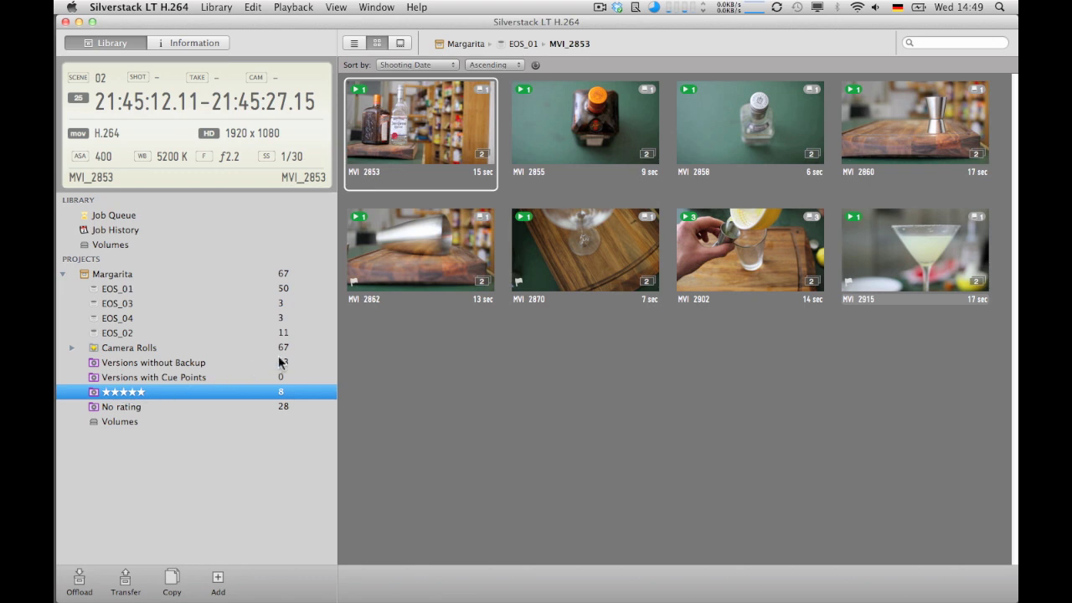
Step: Open five-star clip MVI_2870 in the full-size player and play it from 22:00:00.24
left_click(593, 248)
double_click(593, 247)
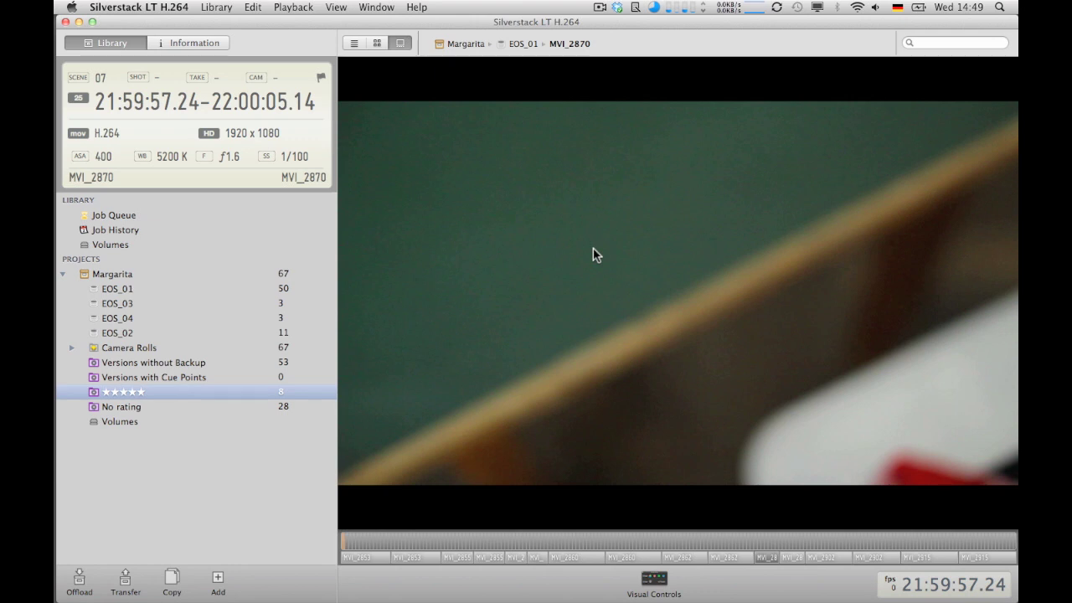
mouse_move(598, 466)
left_click(609, 540)
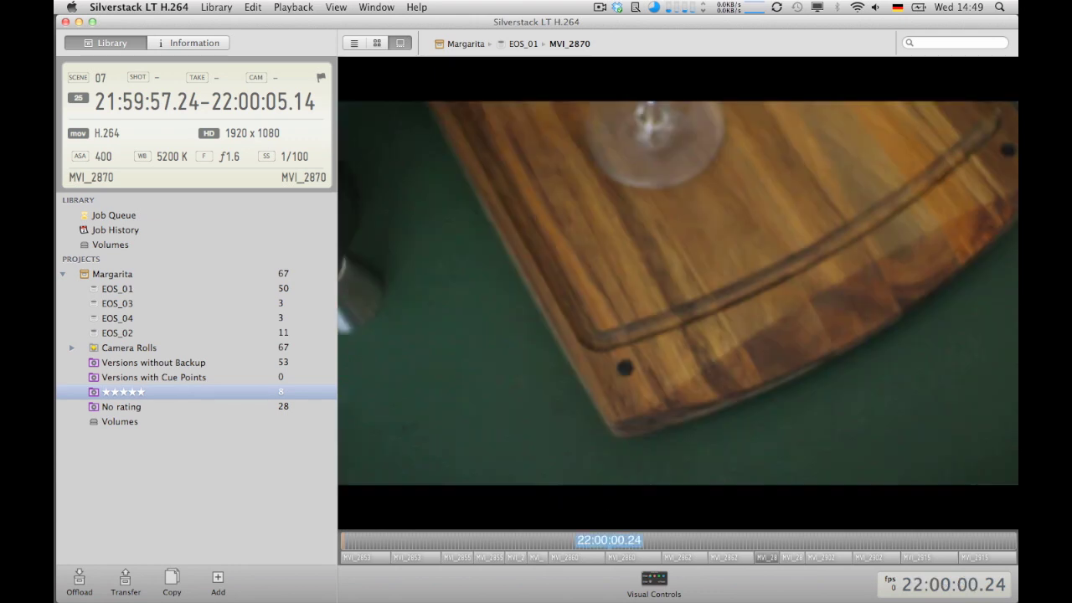
key("space")
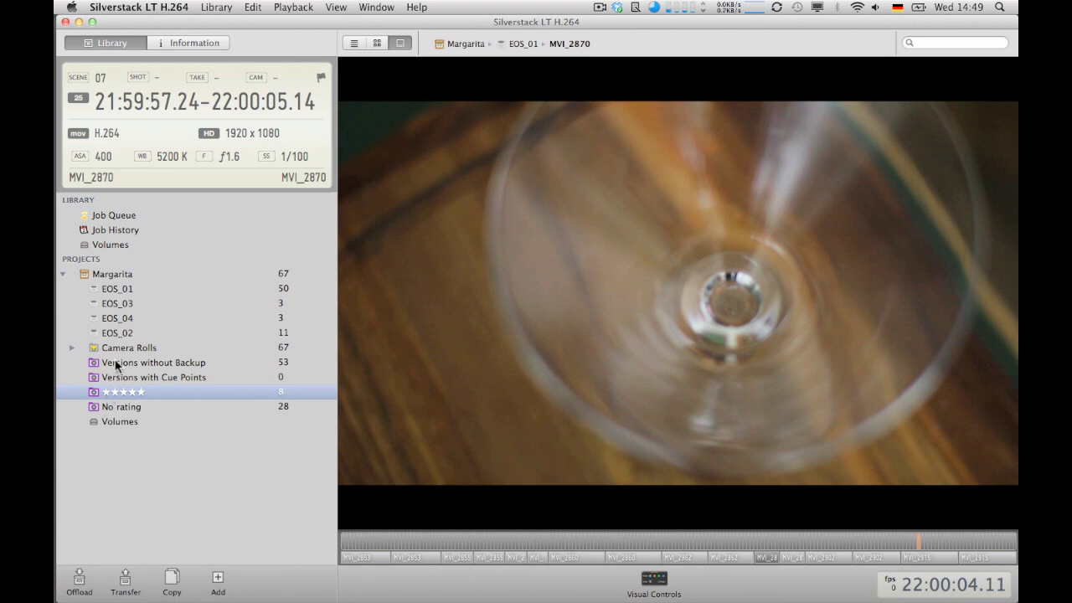
Step: Export all eight five-star clips using Transfer to Final Cut Pro X (XML)
left_click(124, 578)
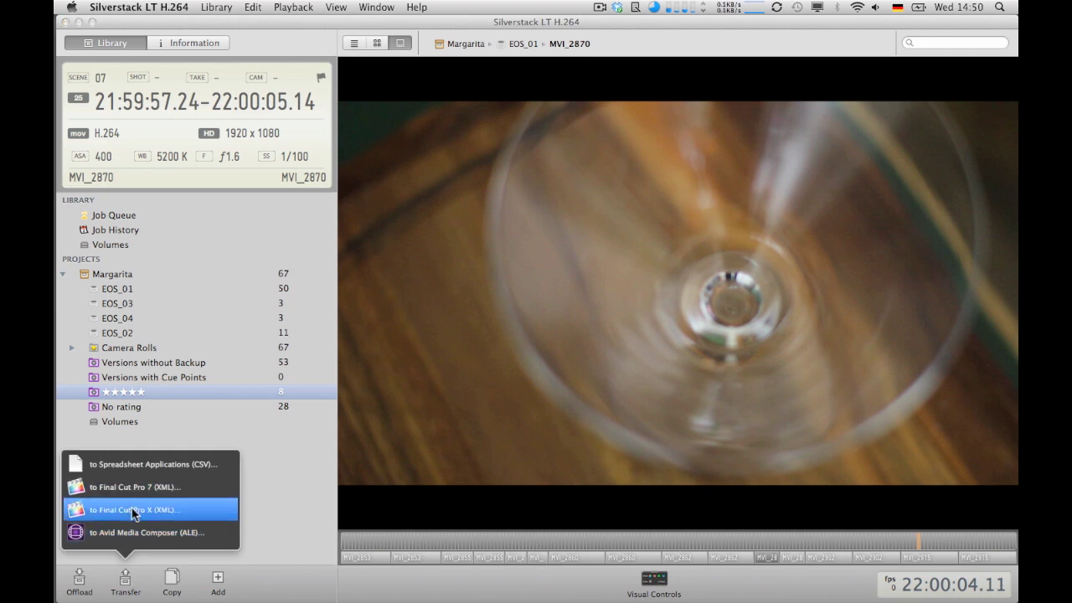
left_click(134, 511)
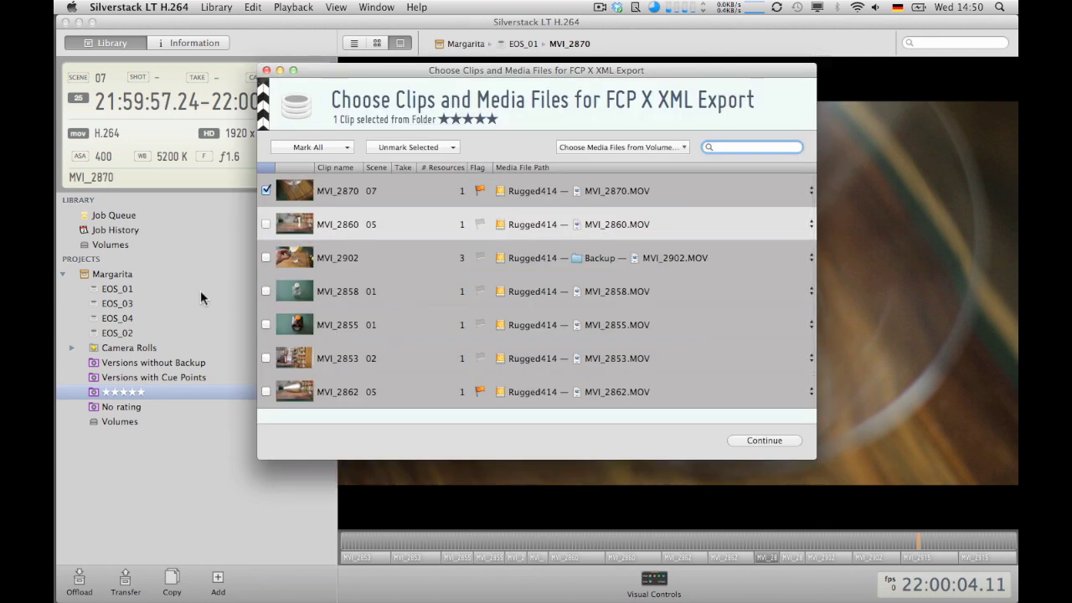
left_click(309, 148)
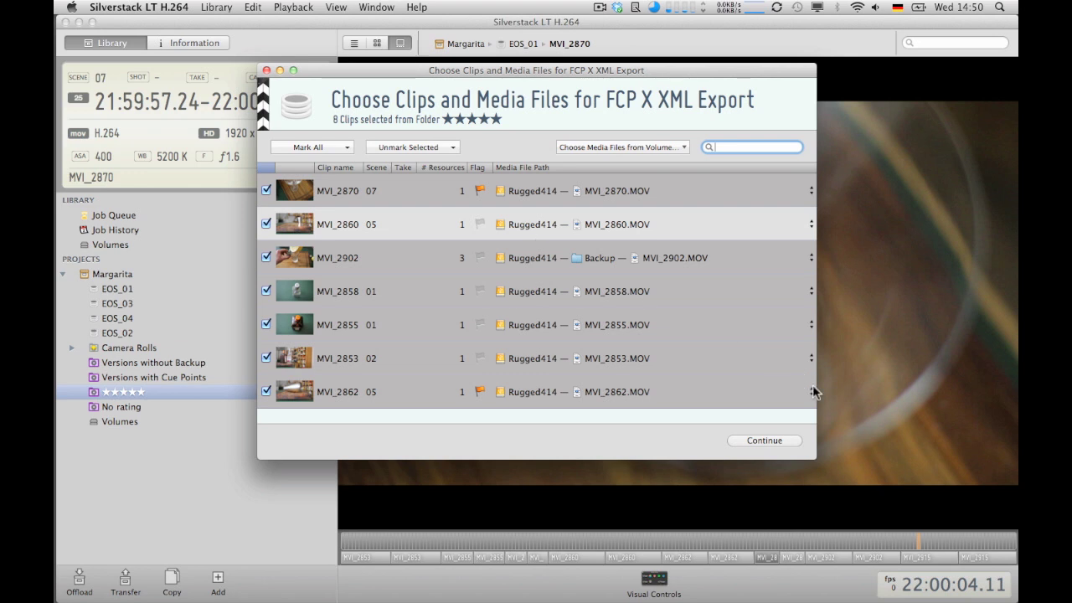
left_click(774, 442)
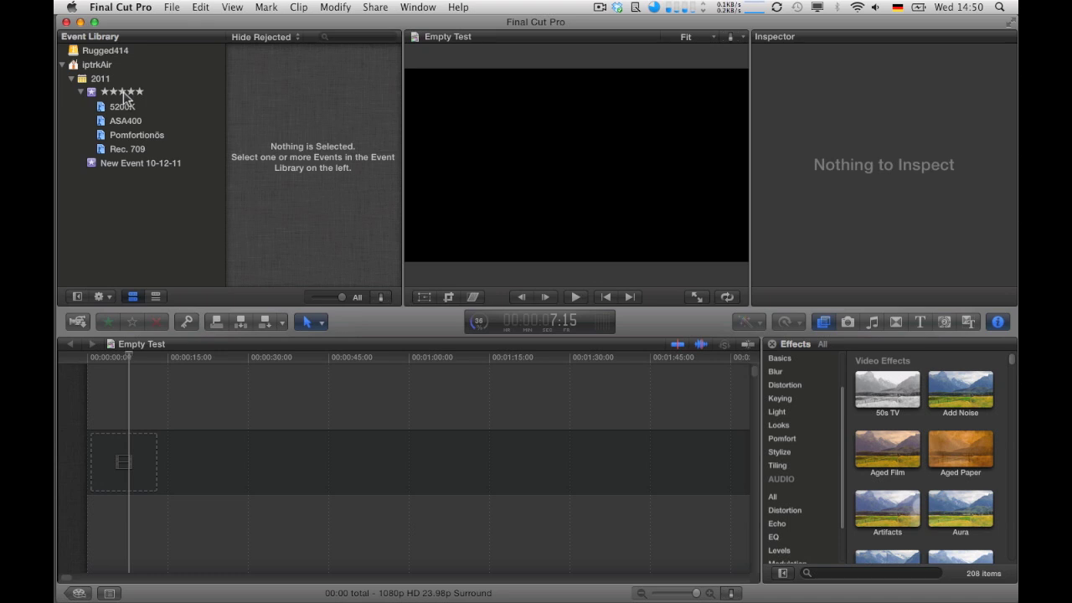
Step: Browse the ★★★★★ event's ASA400, Pomfortionös, Rec. 709 and 5200K keyword collections
left_click(123, 93)
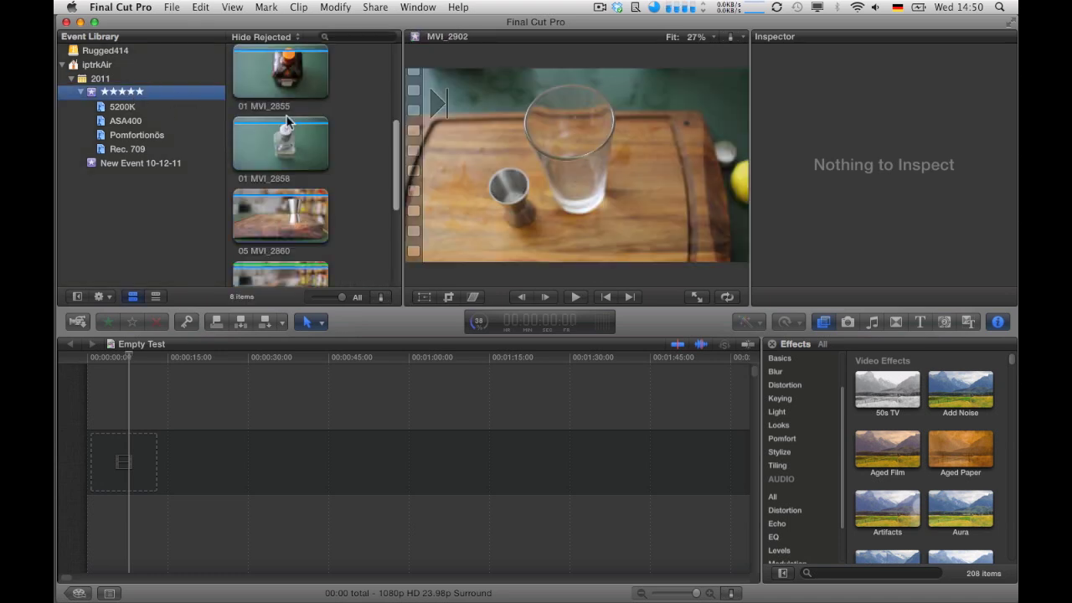
left_click(125, 122)
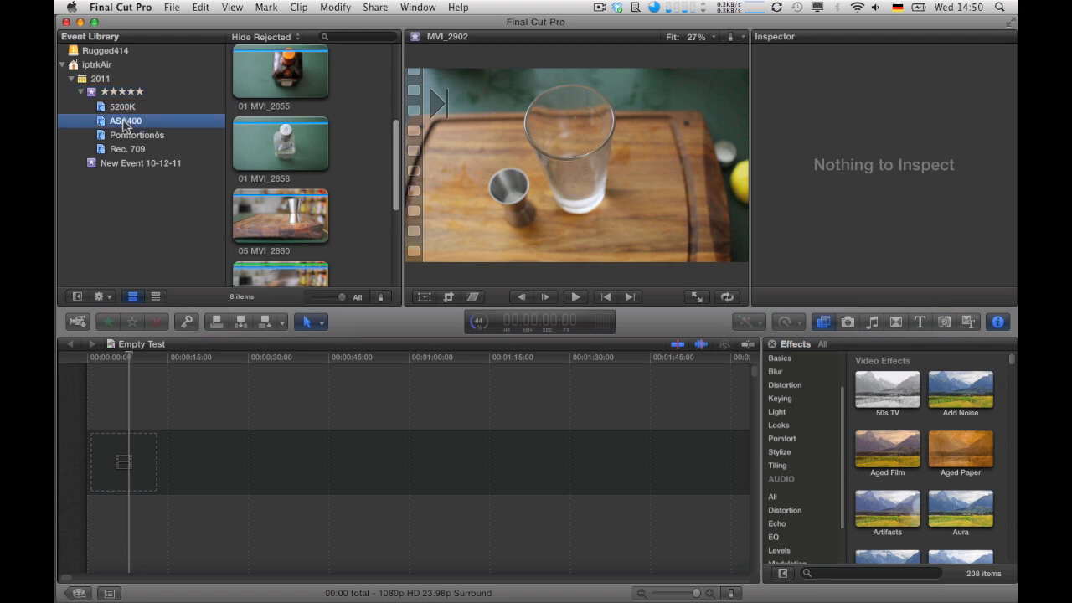
left_click(128, 136)
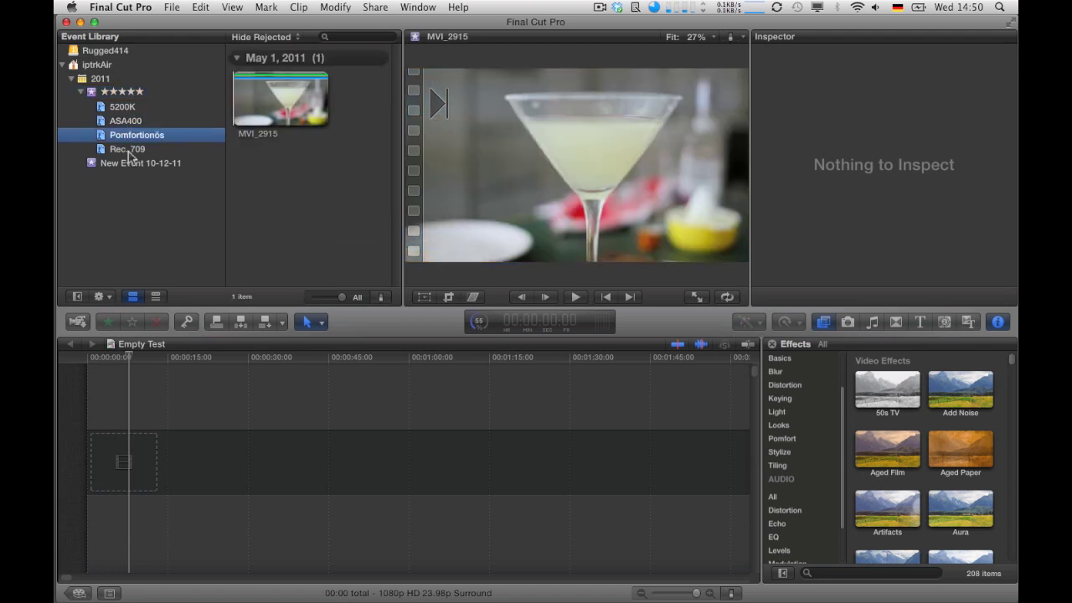
left_click(127, 150)
left_click(120, 110)
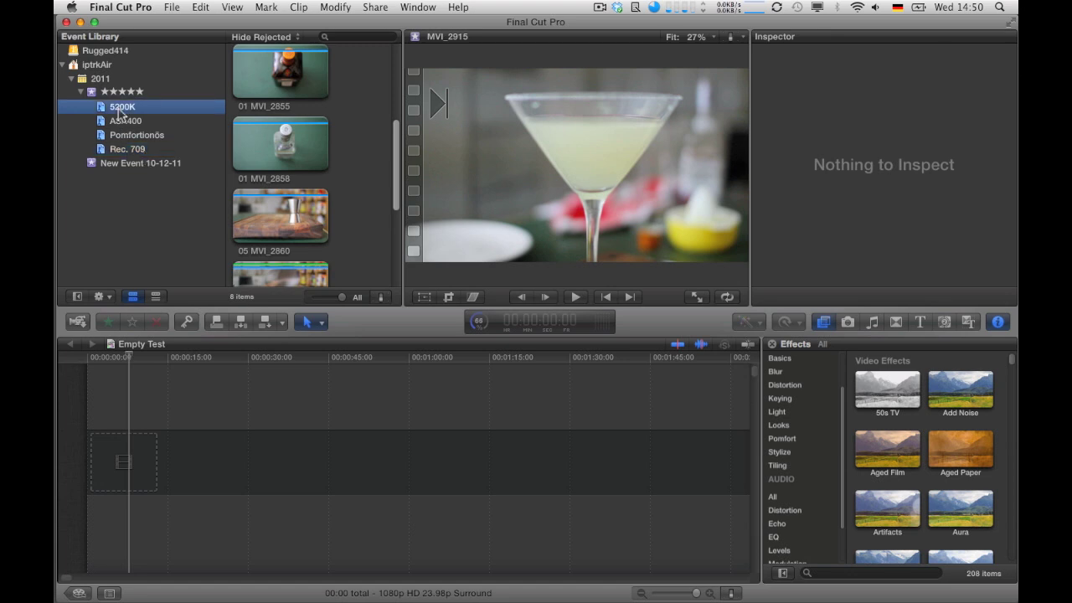
scroll(272, 184, "down", 5)
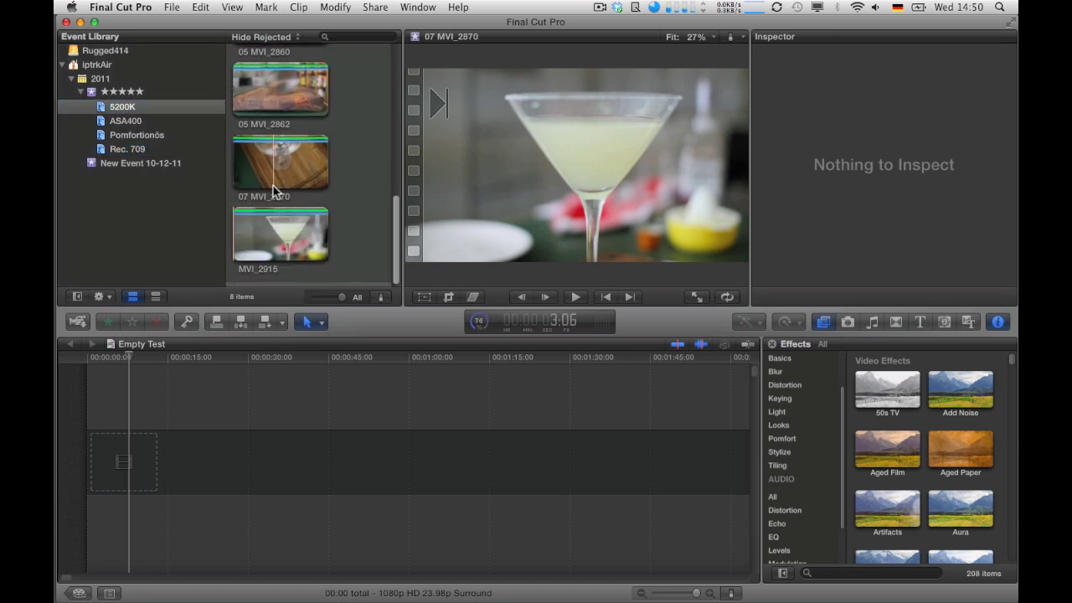
Step: Drag 07 MVI_2870 from 5200K to the start of the Empty Test timeline and play it
left_click(287, 167)
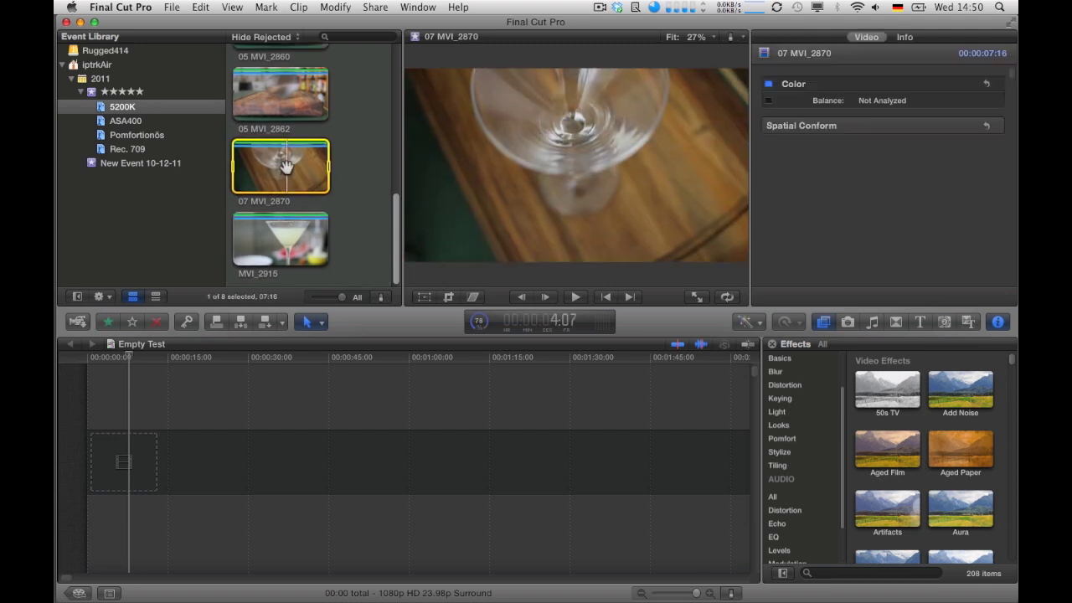
left_click_drag(286, 167, 129, 463)
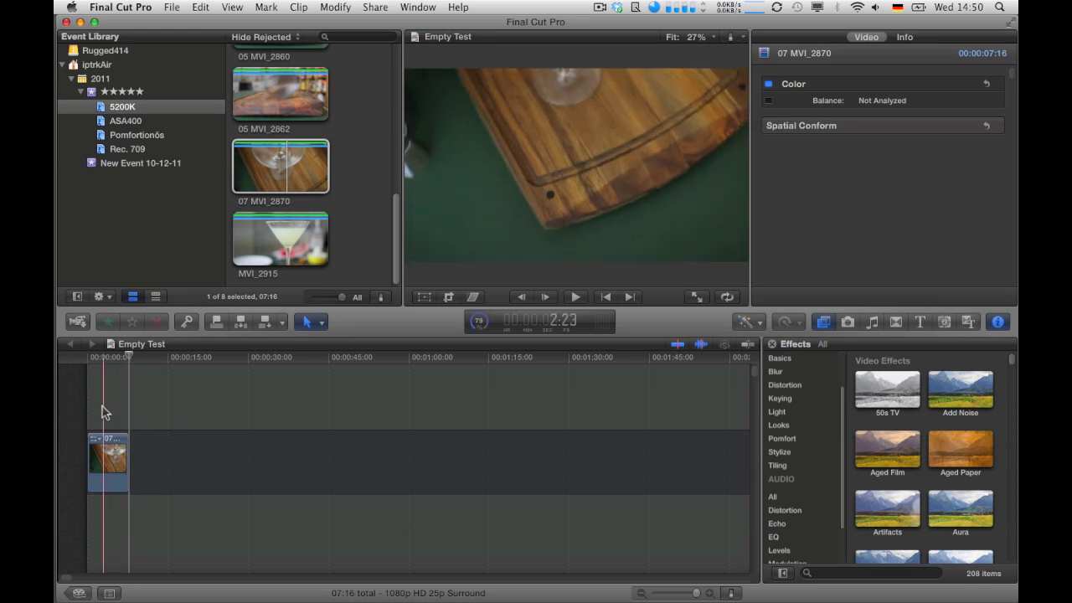
key("space")
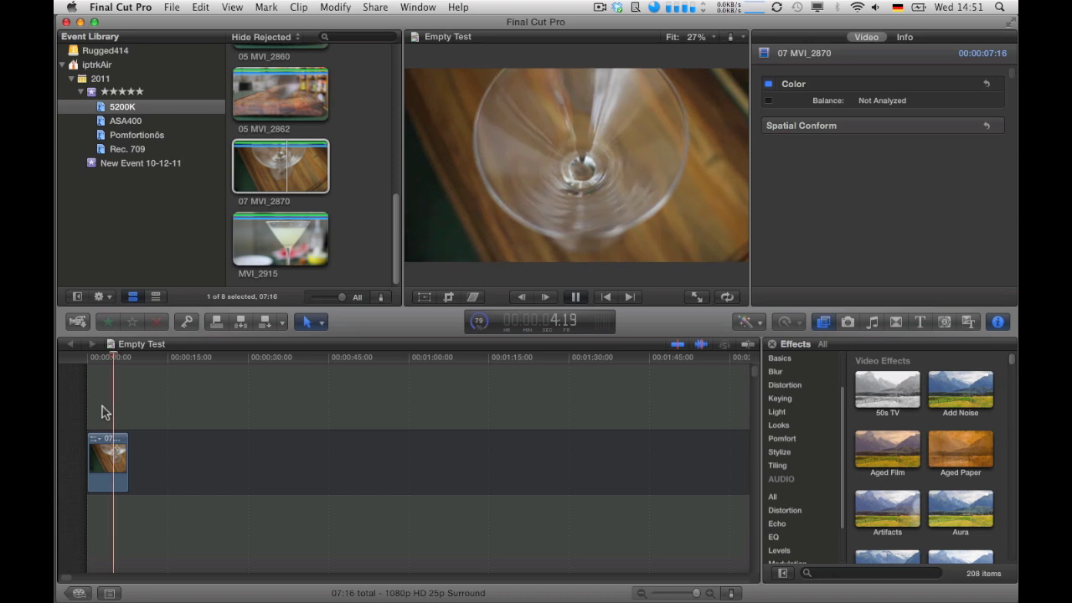
key("space")
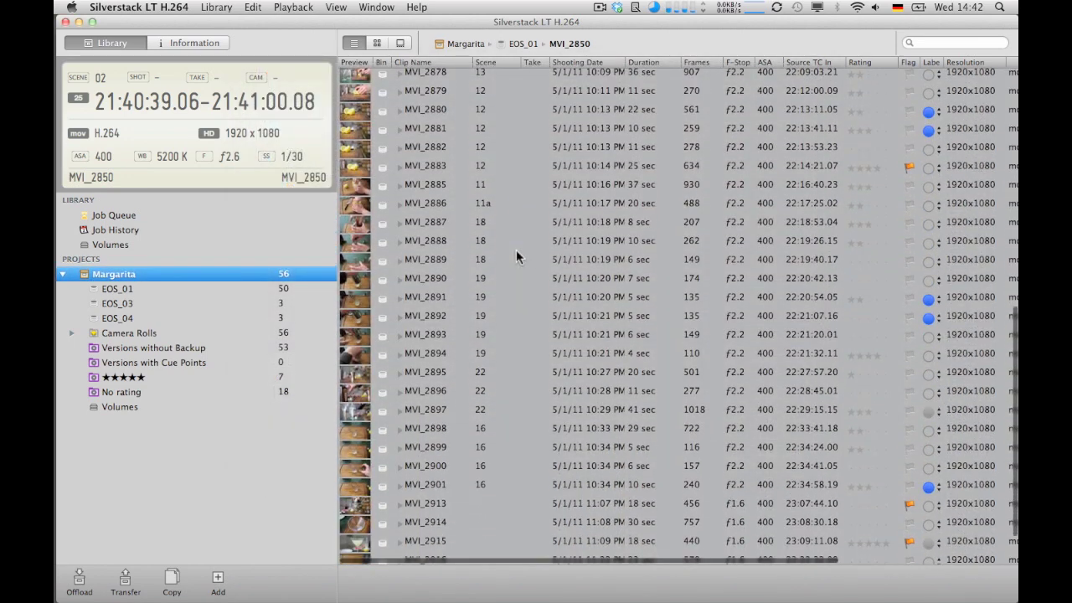
scroll(516, 258, "down", 2)
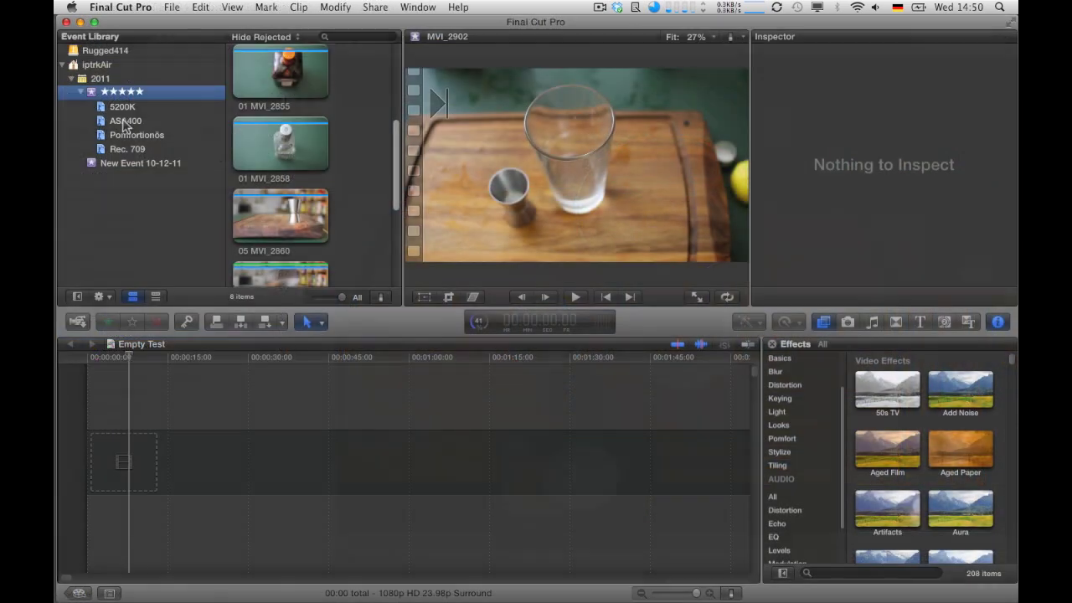
Step: Show the ASA400, Pomfortionös and Rec. 709 keyword collections one after another in the Event Library
left_click(123, 121)
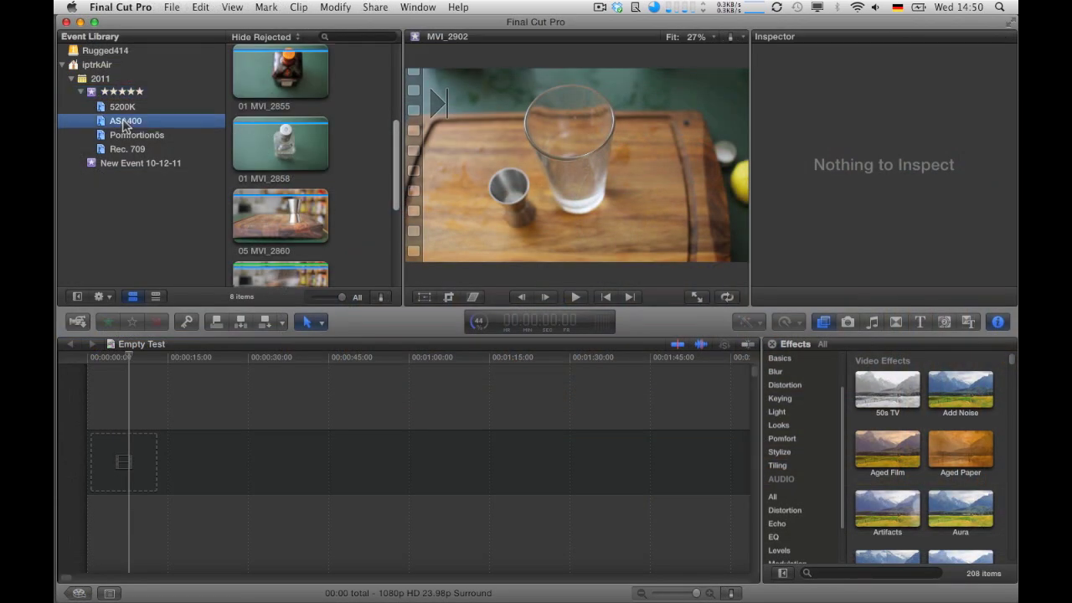
left_click(126, 137)
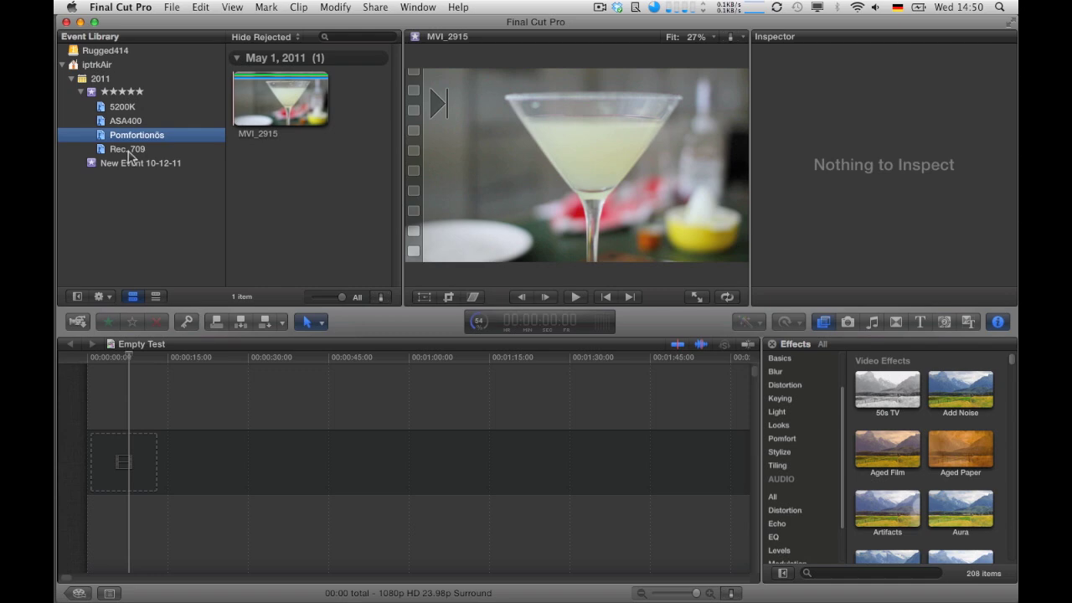
left_click(128, 150)
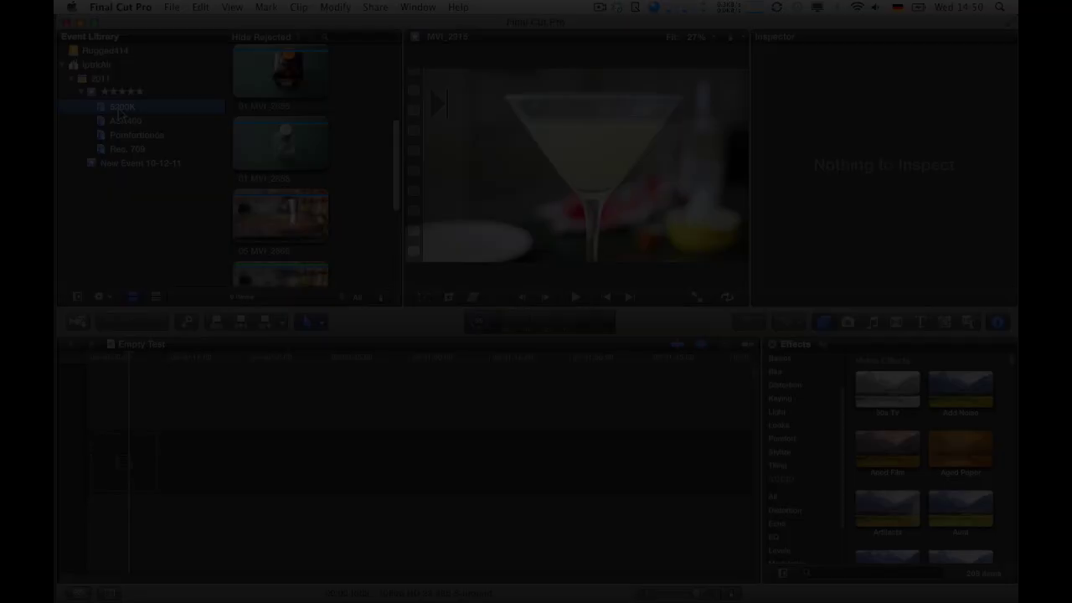